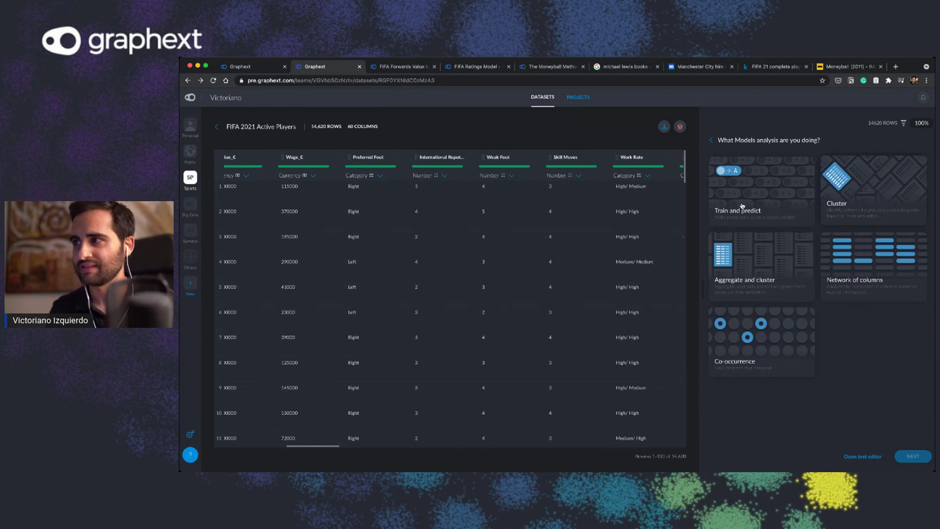
Step: Start a Train and predict analysis and reassign Value_€ from the other variables as the prediction target
{"action": "left_click", "coordinate": [740, 198]}
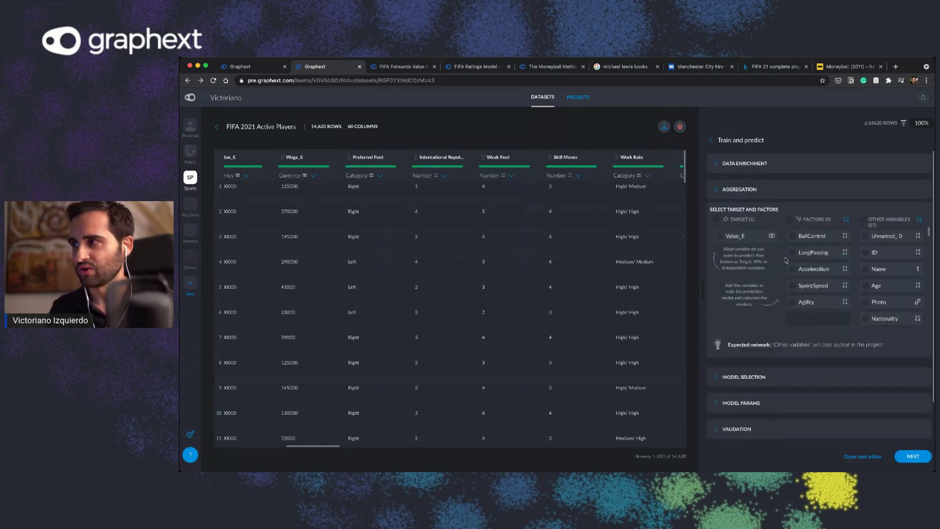
{"action": "left_click", "coordinate": [719, 237]}
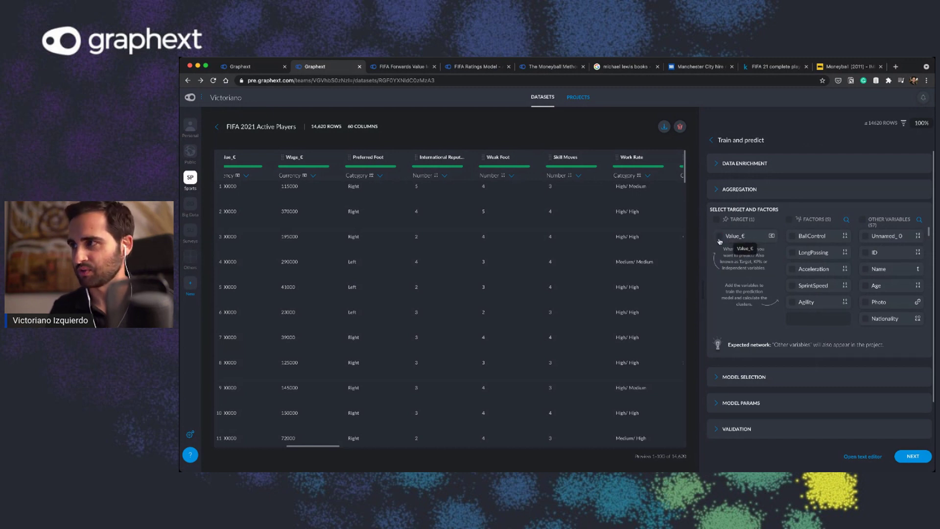
{"action": "left_click", "coordinate": [718, 241]}
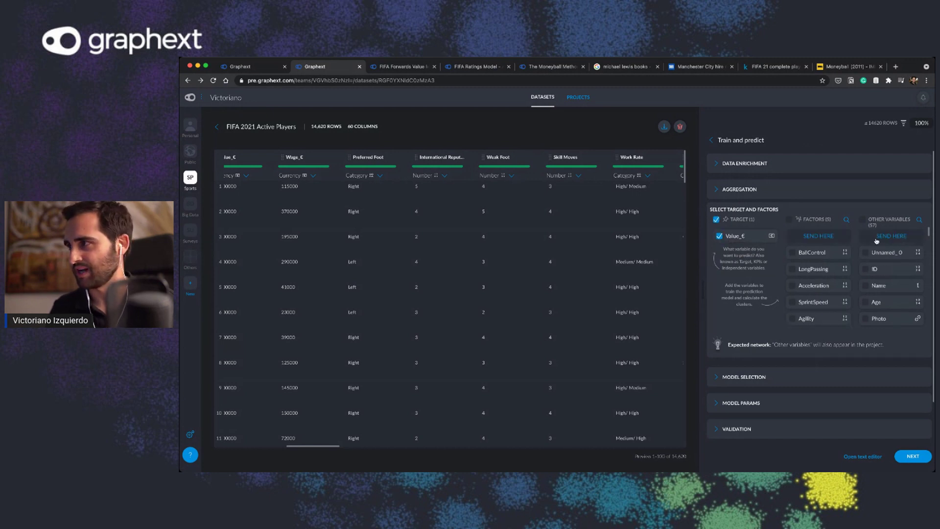
{"action": "left_click", "coordinate": [918, 219]}
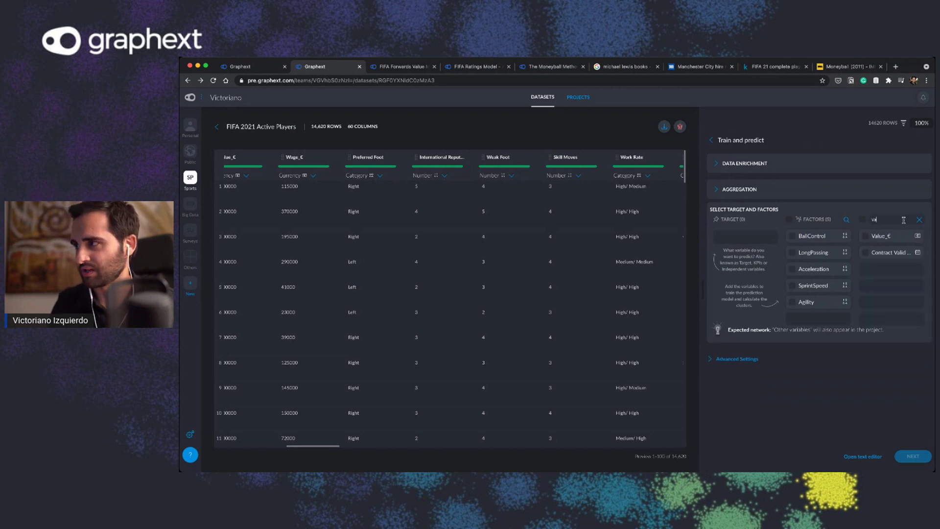
{"action": "left_click", "coordinate": [876, 236]}
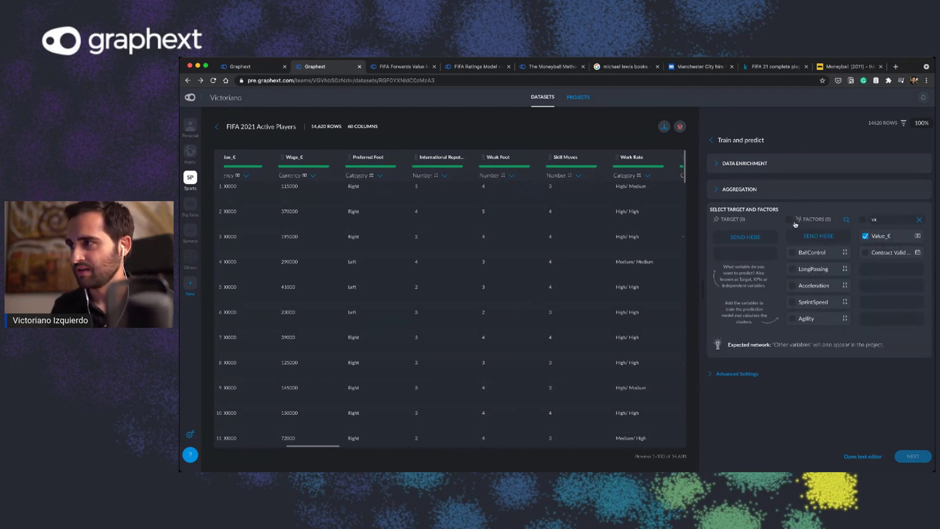
{"action": "left_click", "coordinate": [756, 238]}
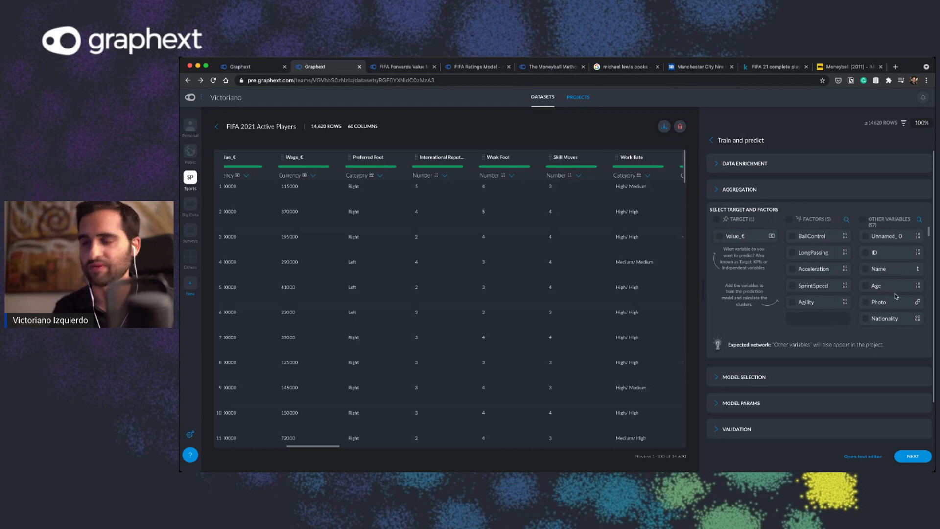
Step: Add the Dribbling and Reactions variables to the model's factors
{"action": "scroll", "coordinate": [895, 293], "scroll_direction": "down", "scroll_amount": 2}
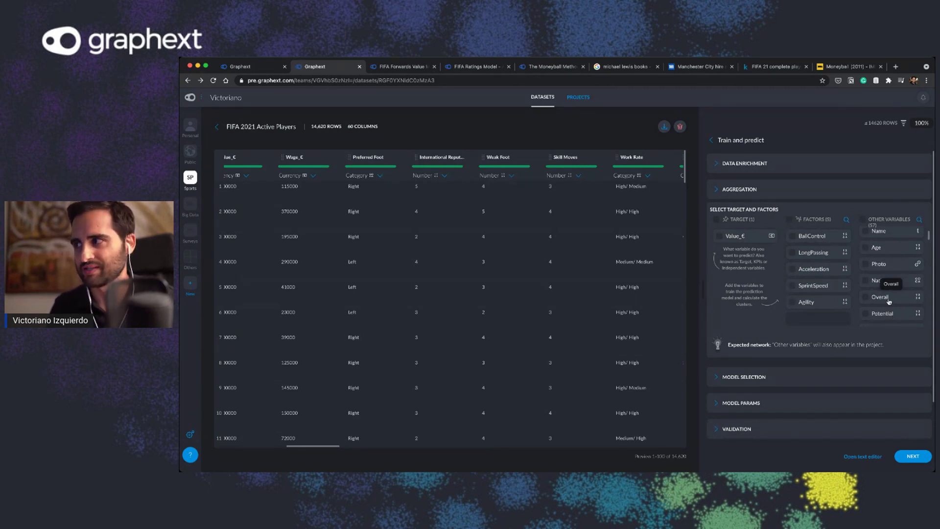
{"action": "scroll", "coordinate": [888, 301], "scroll_direction": "down", "scroll_amount": 3}
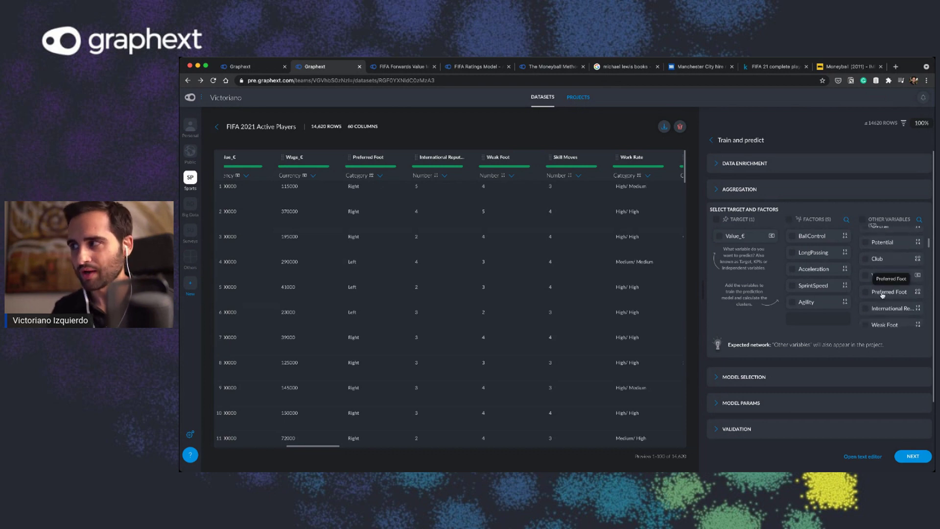
{"action": "scroll", "coordinate": [883, 281], "scroll_direction": "down", "scroll_amount": 4}
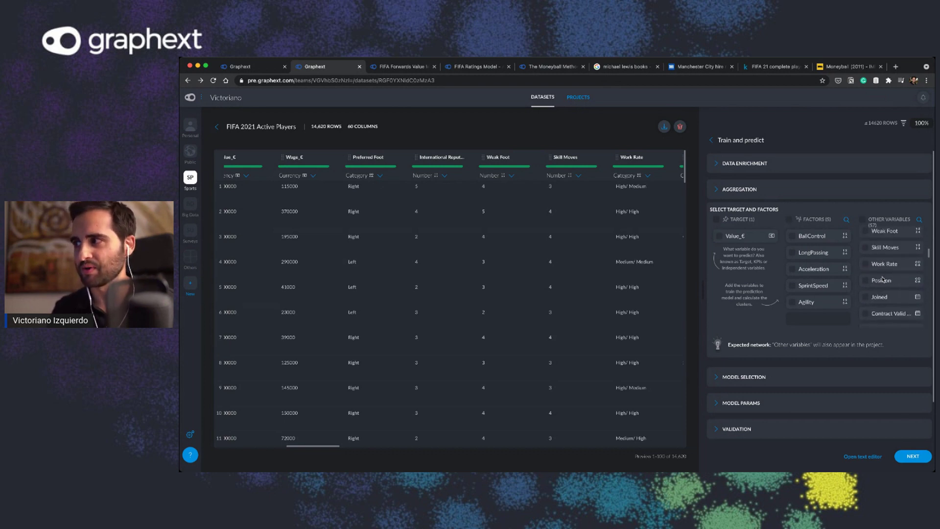
{"action": "scroll", "coordinate": [882, 280], "scroll_direction": "down", "scroll_amount": 1}
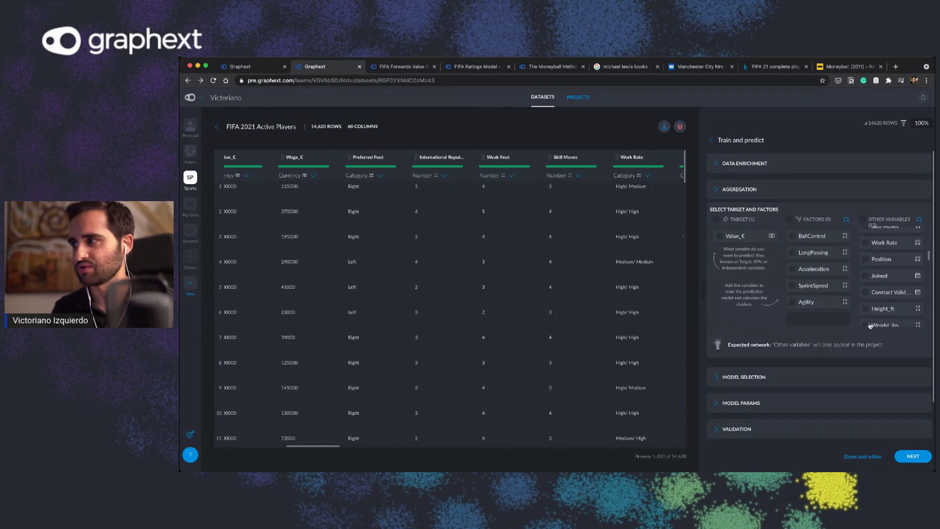
{"action": "scroll", "coordinate": [874, 308], "scroll_direction": "down", "scroll_amount": 5}
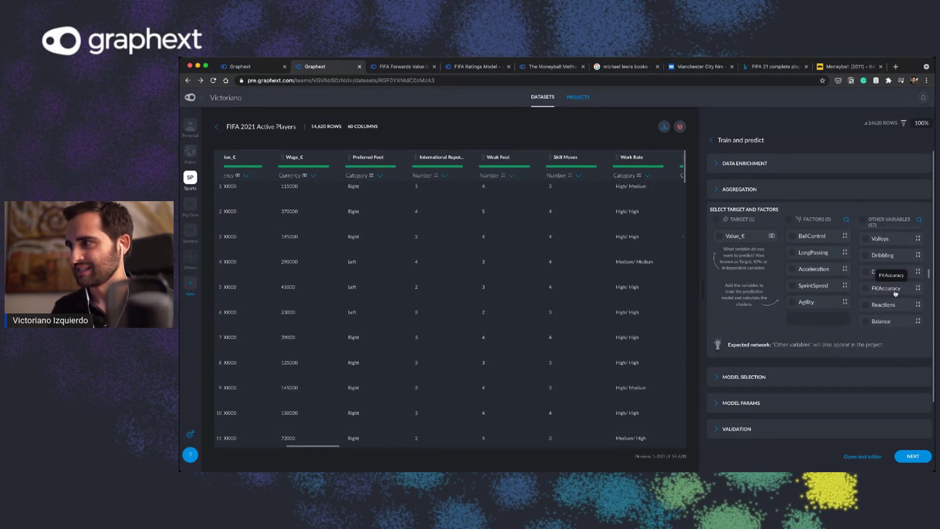
{"action": "scroll", "coordinate": [896, 292], "scroll_direction": "up", "scroll_amount": 1}
{"action": "left_click", "coordinate": [865, 275]}
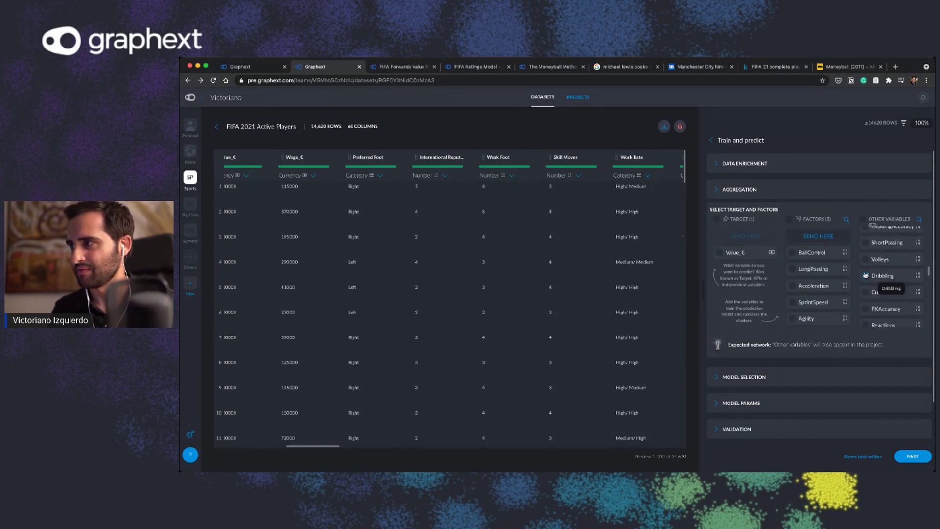
{"action": "scroll", "coordinate": [871, 314], "scroll_direction": "down", "scroll_amount": 2}
{"action": "left_click", "coordinate": [865, 298]}
{"action": "left_click", "coordinate": [826, 237]}
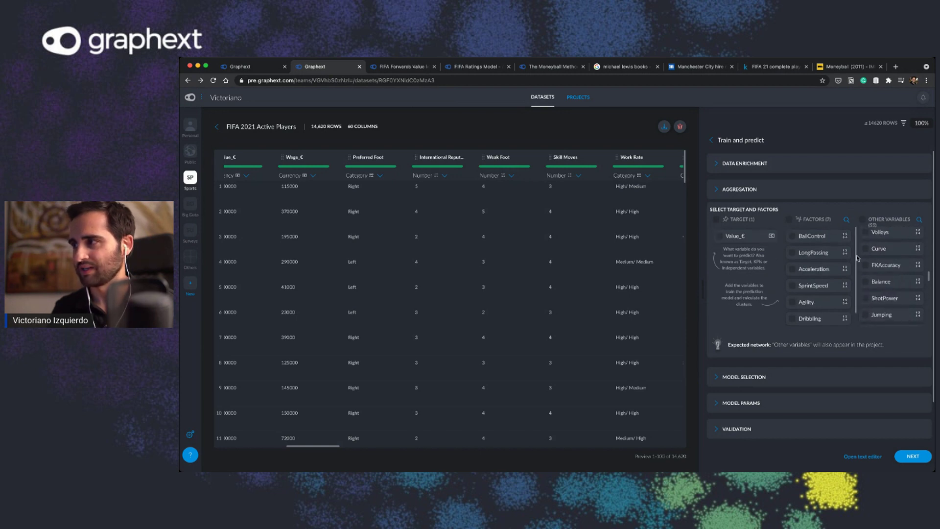
Step: Review the available model types to train and their explanations, keeping Catboost Regressor
{"action": "scroll", "coordinate": [880, 308], "scroll_direction": "down", "scroll_amount": 1}
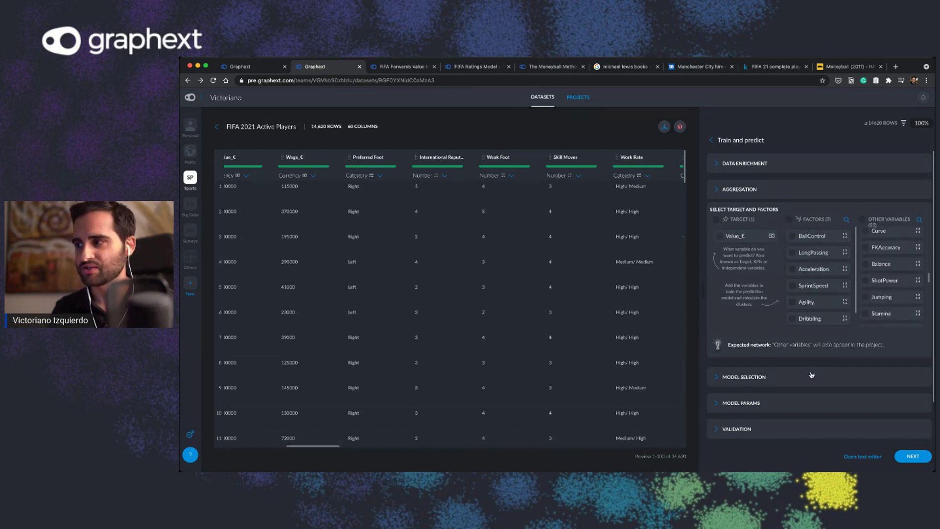
{"action": "scroll", "coordinate": [810, 374], "scroll_direction": "down", "scroll_amount": 1}
{"action": "left_click", "coordinate": [734, 334]}
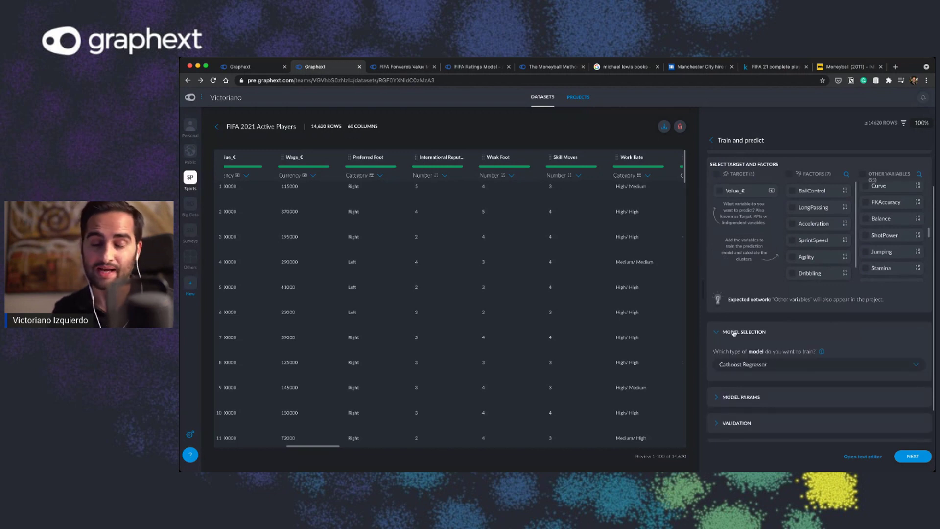
{"action": "left_click", "coordinate": [754, 365]}
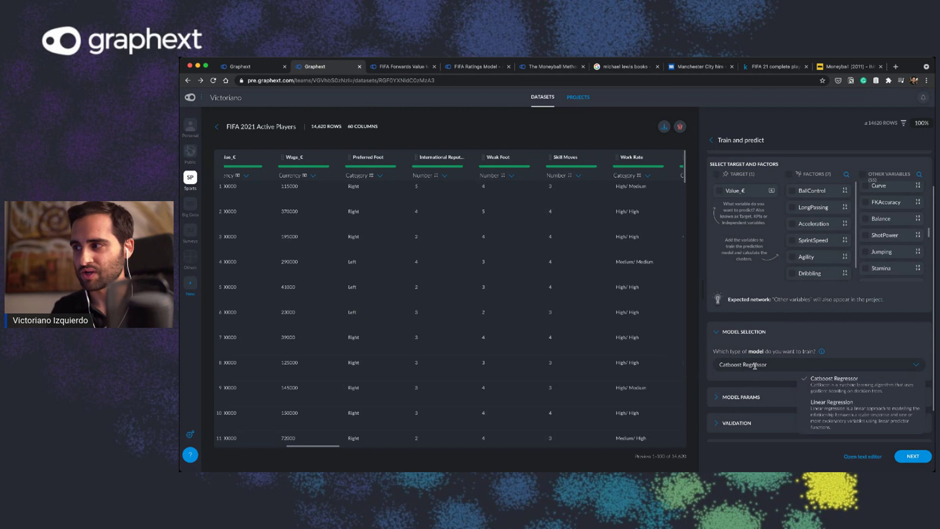
{"action": "left_click", "coordinate": [844, 345]}
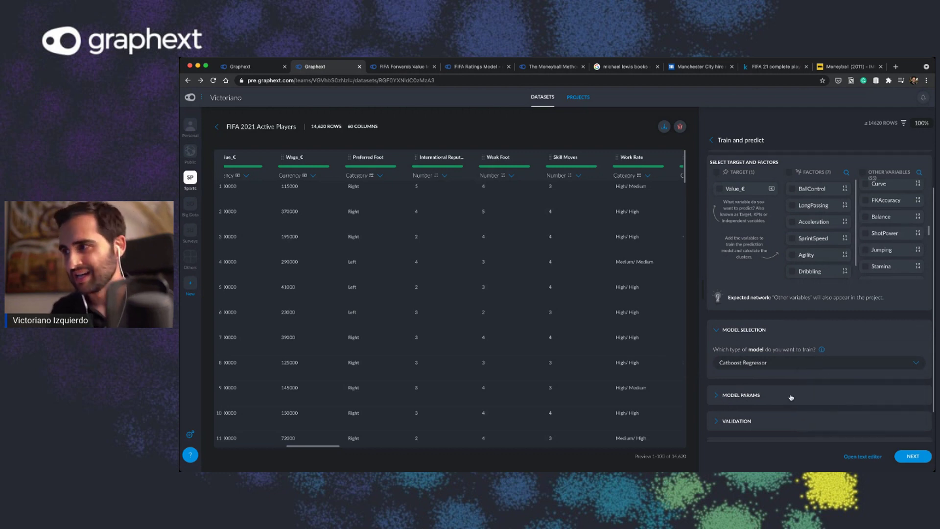
{"action": "scroll", "coordinate": [791, 395], "scroll_direction": "down", "scroll_amount": 1}
{"action": "left_click", "coordinate": [821, 312]}
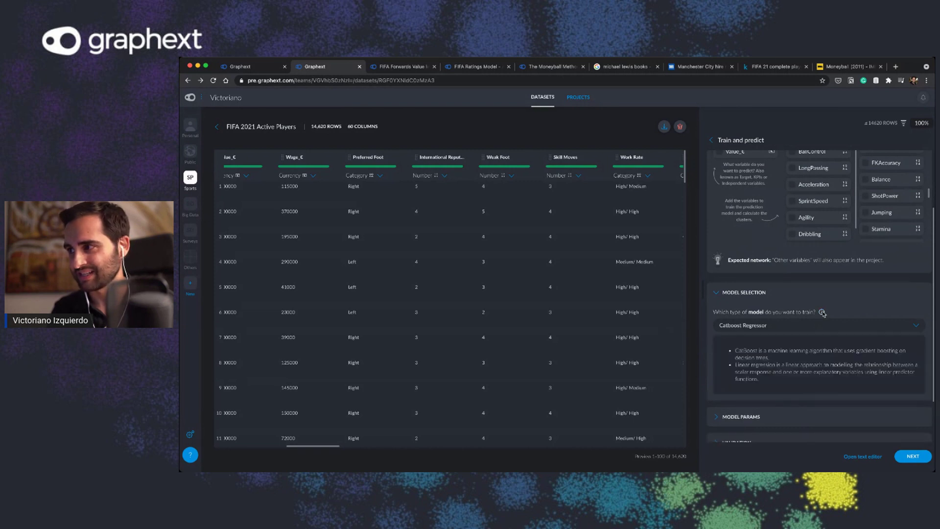
{"action": "left_click", "coordinate": [821, 312]}
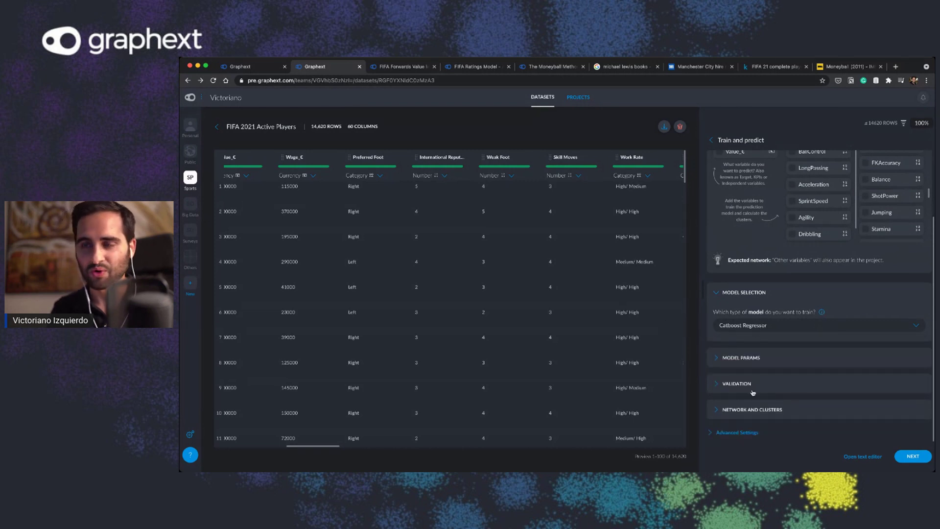
Step: Review the model parameters, such as seed number, tree depth and missing values method, and collapse the settings sections
{"action": "left_click", "coordinate": [747, 363]}
{"action": "scroll", "coordinate": [748, 362], "scroll_direction": "down", "scroll_amount": 3}
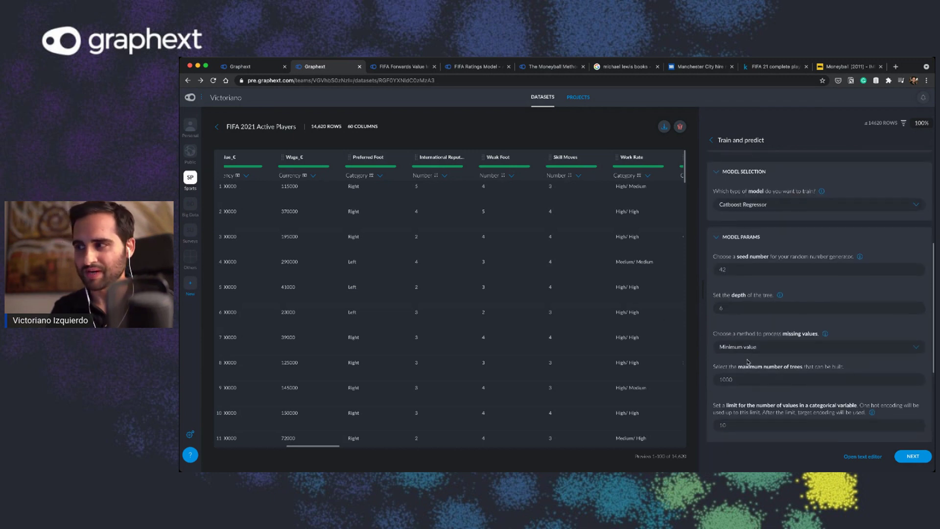
{"action": "left_click", "coordinate": [729, 239]}
{"action": "scroll", "coordinate": [728, 264], "scroll_direction": "up", "scroll_amount": 3}
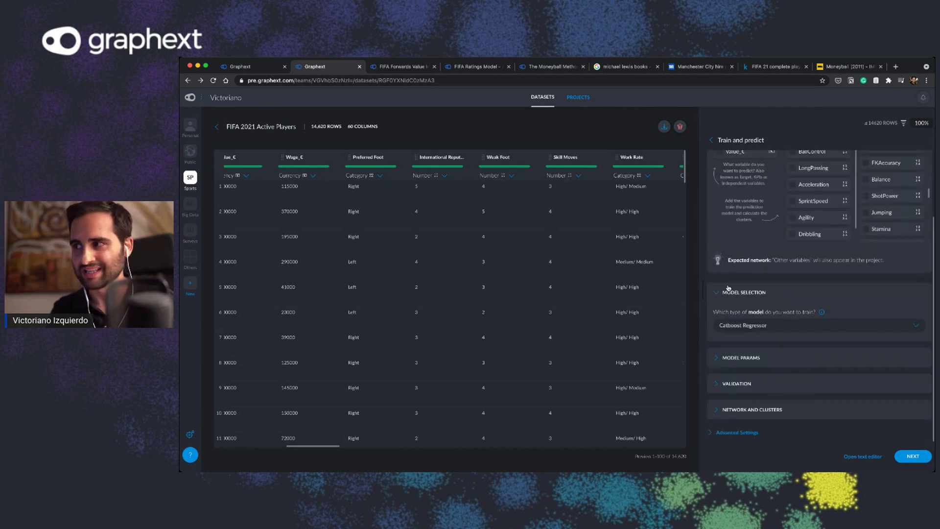
{"action": "scroll", "coordinate": [730, 297], "scroll_direction": "up", "scroll_amount": 1}
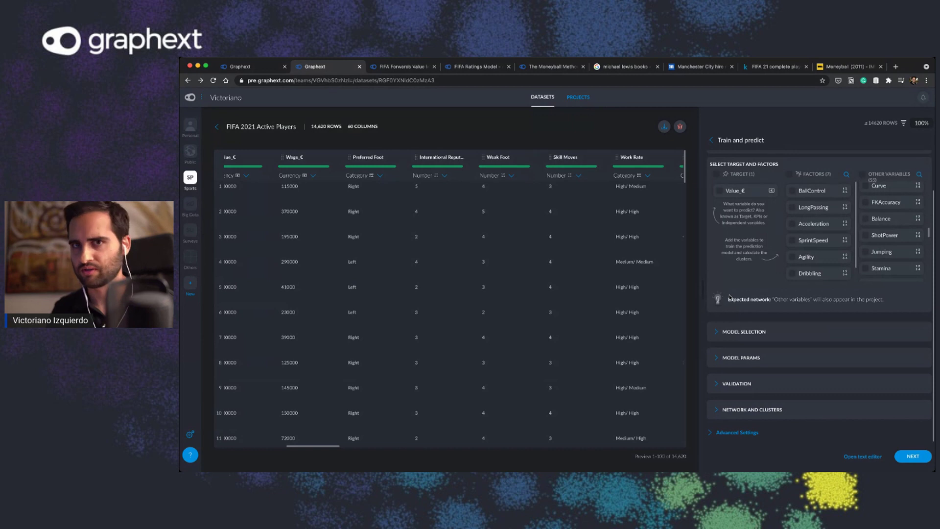
Step: Create the prediction project under the name FIFA 2021 Active Players and look through its processing steps
{"action": "left_click", "coordinate": [913, 456]}
{"action": "left_click", "coordinate": [912, 456]}
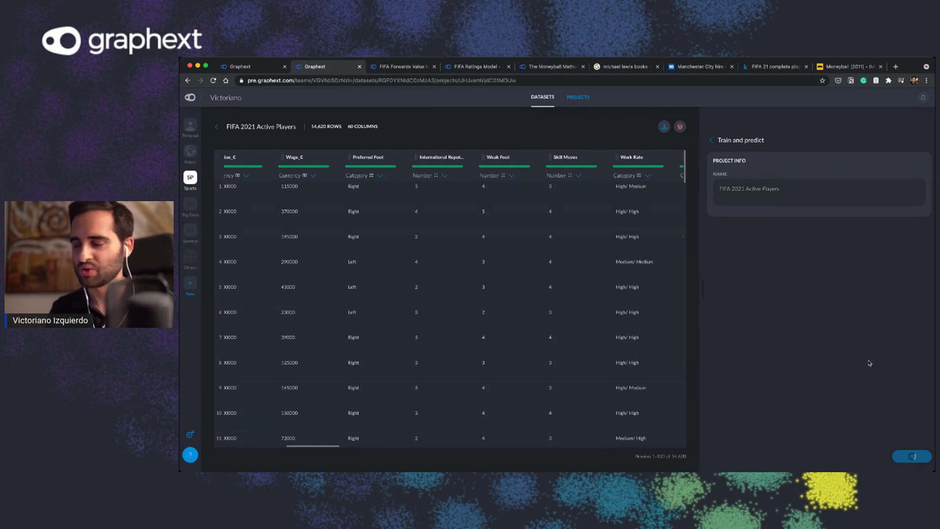
{"action": "scroll", "coordinate": [801, 192], "scroll_direction": "down", "scroll_amount": 4}
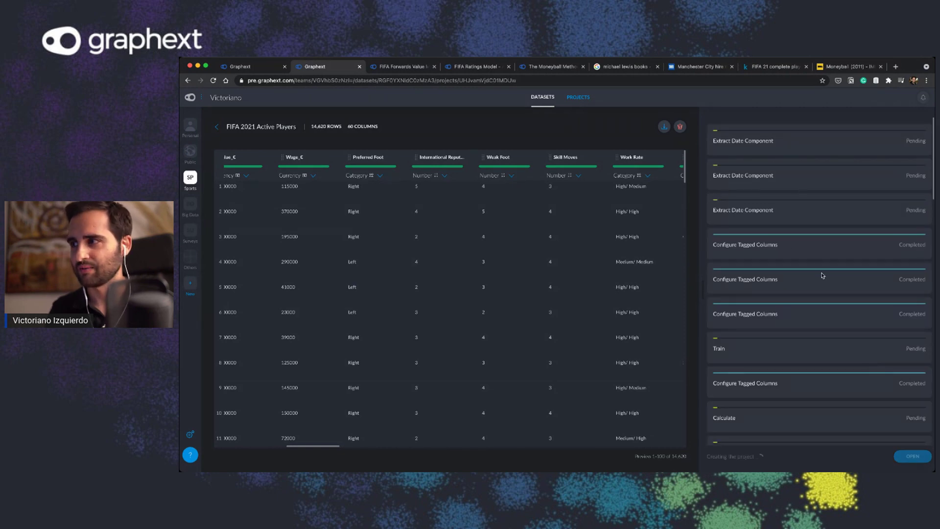
{"action": "scroll", "coordinate": [752, 239], "scroll_direction": "down", "scroll_amount": 1}
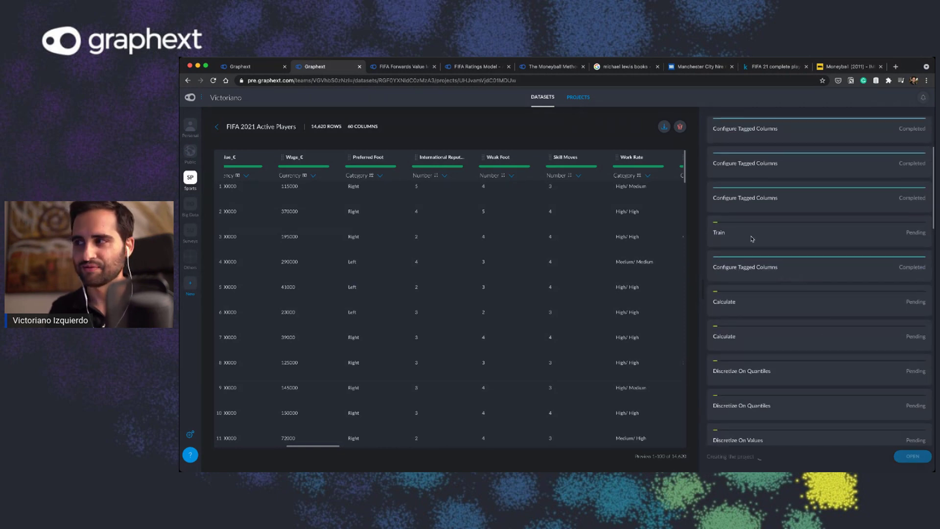
{"action": "scroll", "coordinate": [816, 363], "scroll_direction": "down", "scroll_amount": 3}
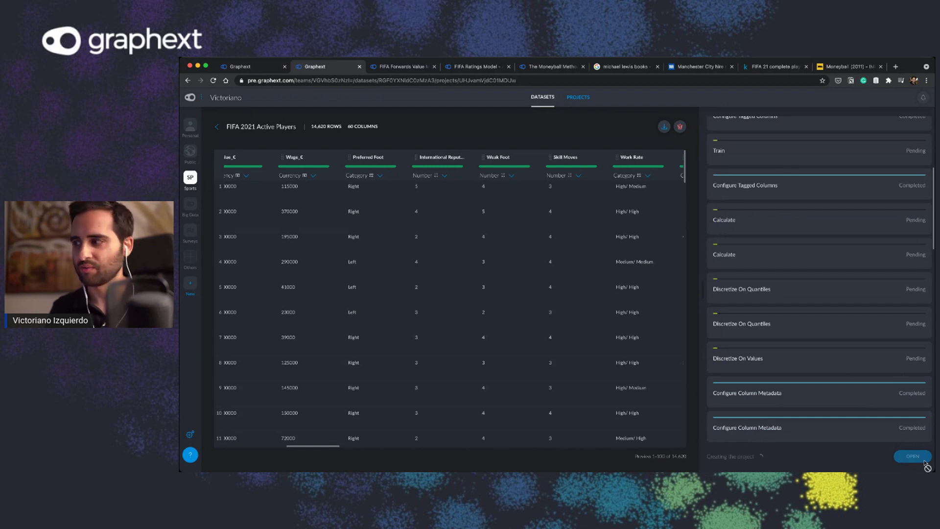
Step: Switch to the FIFA Ratings Model - All players graph and inspect its Best Overall Rating quartile categories
{"action": "left_click", "coordinate": [416, 69]}
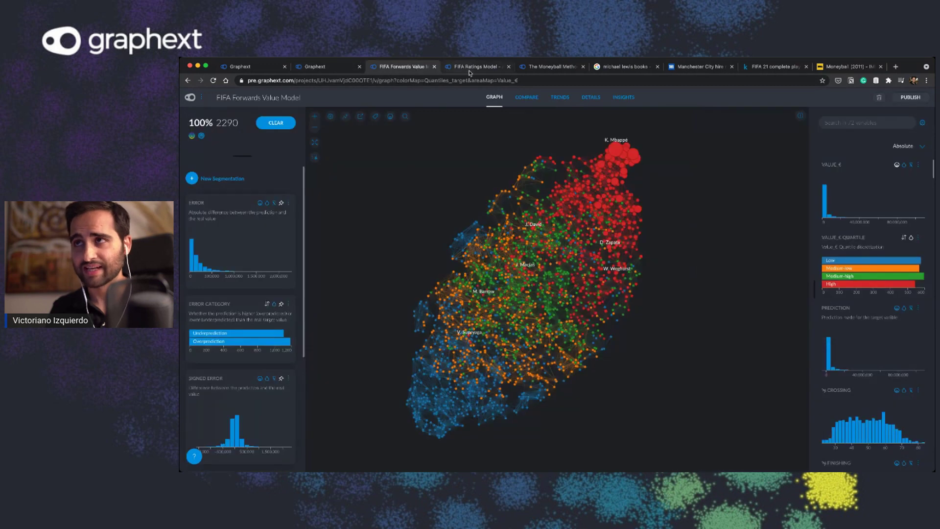
{"action": "left_click", "coordinate": [468, 68]}
{"action": "left_click", "coordinate": [487, 96]}
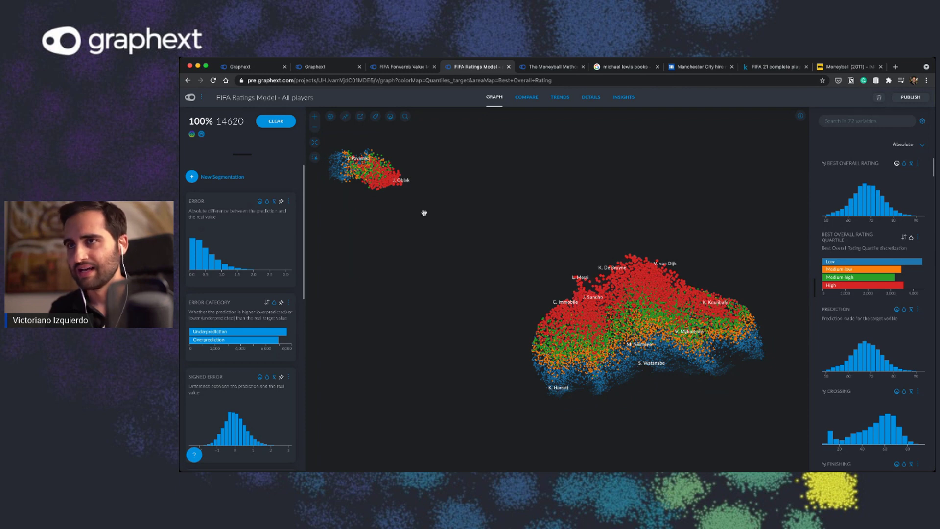
{"action": "mouse_move", "coordinate": [831, 288]}
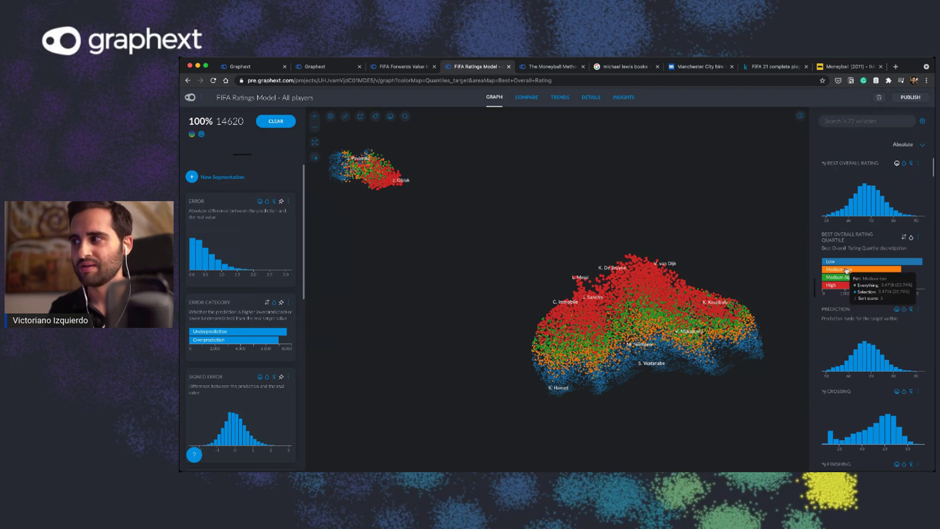
{"action": "mouse_move", "coordinate": [841, 263]}
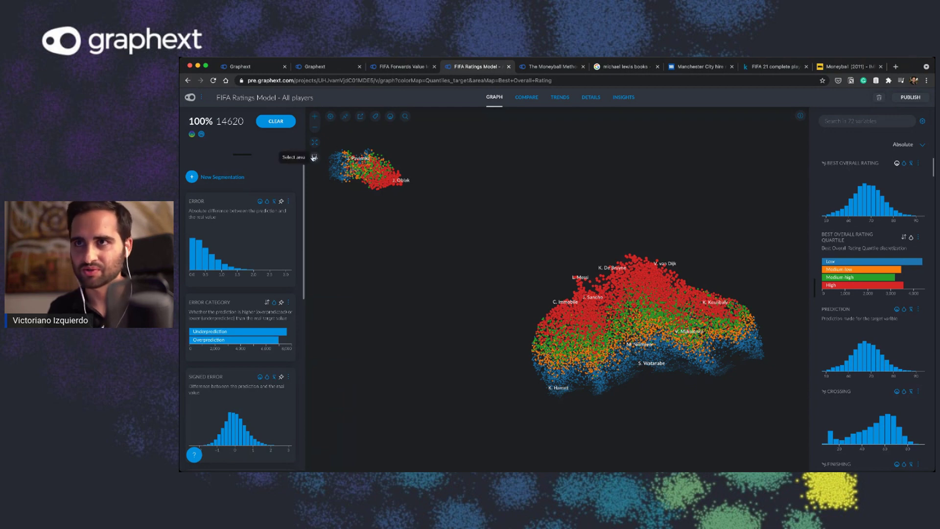
Step: Select the small separate cluster of players and examine its GKHandling, GKPositioning, GKDiving and GKKicking distributions
{"action": "left_click", "coordinate": [324, 199]}
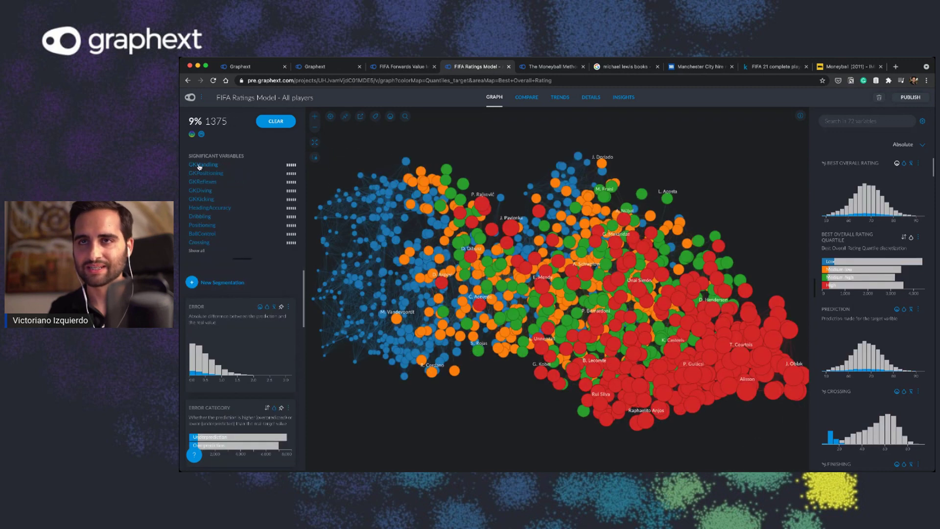
{"action": "left_click", "coordinate": [204, 165]}
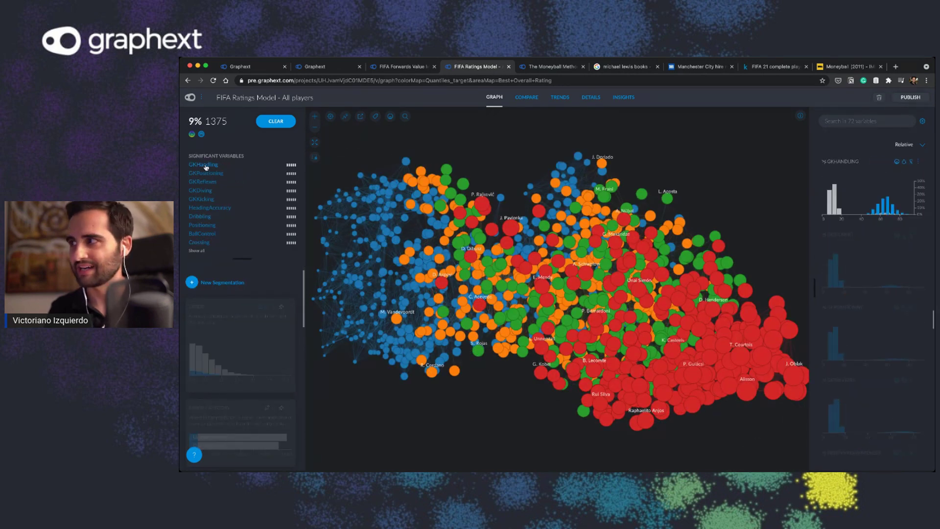
{"action": "left_click", "coordinate": [206, 175]}
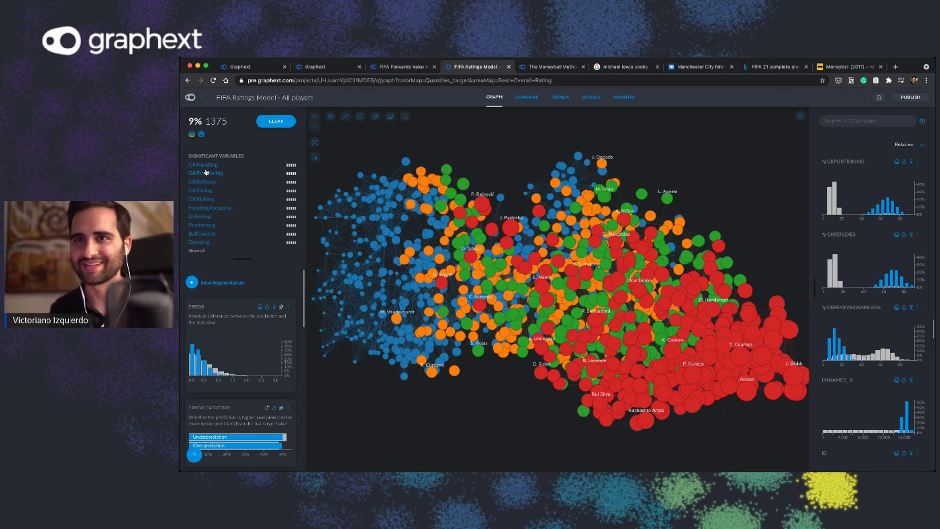
{"action": "left_click", "coordinate": [203, 191]}
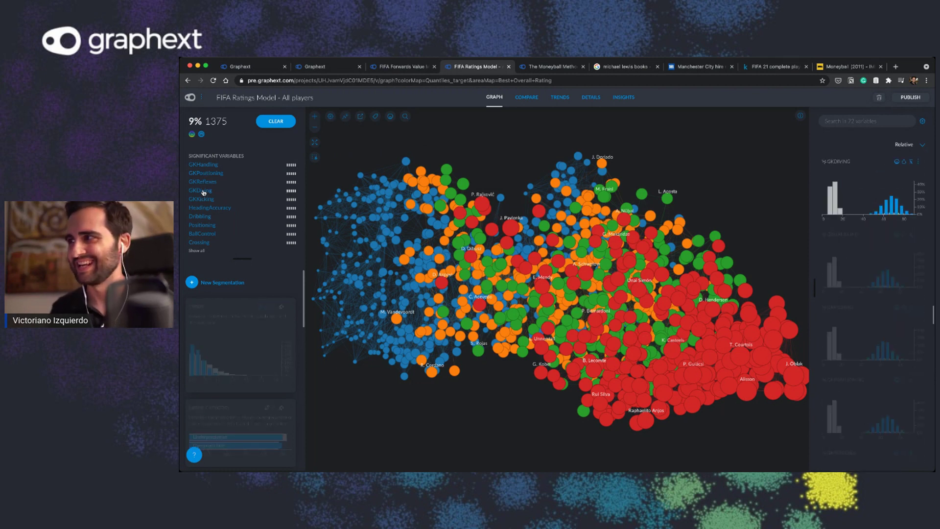
{"action": "left_click", "coordinate": [208, 198]}
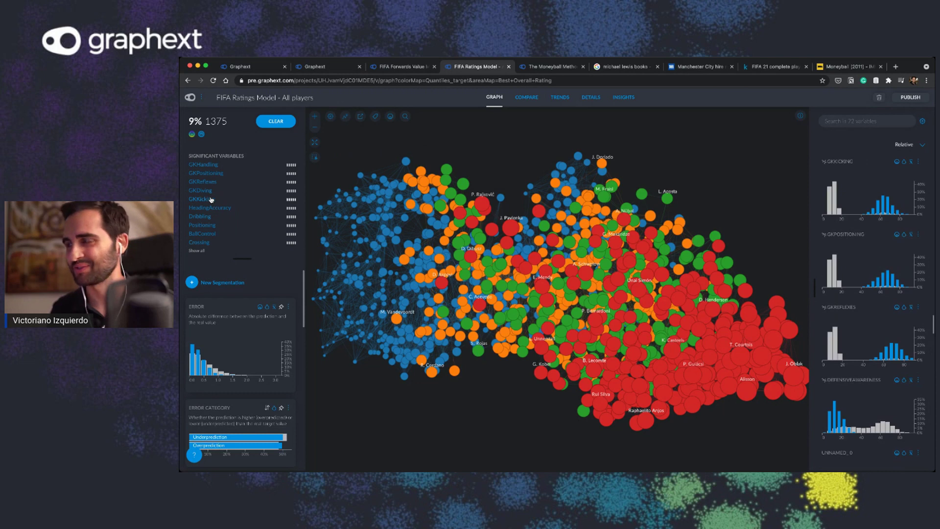
Step: Examine the selected cluster's distributions for the significant variables GKPositioning, HeadingAccuracy, Positioning and BallControl
{"action": "left_click", "coordinate": [204, 180]}
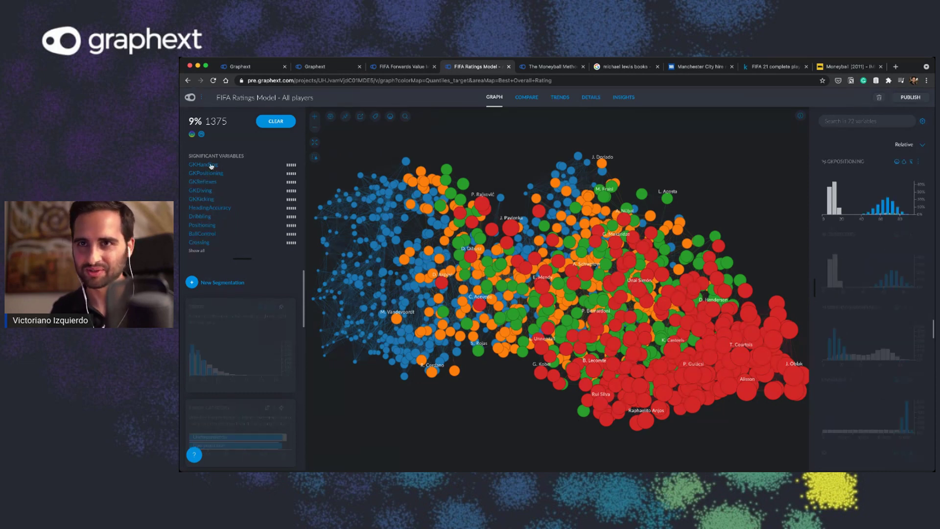
{"action": "left_click", "coordinate": [210, 208]}
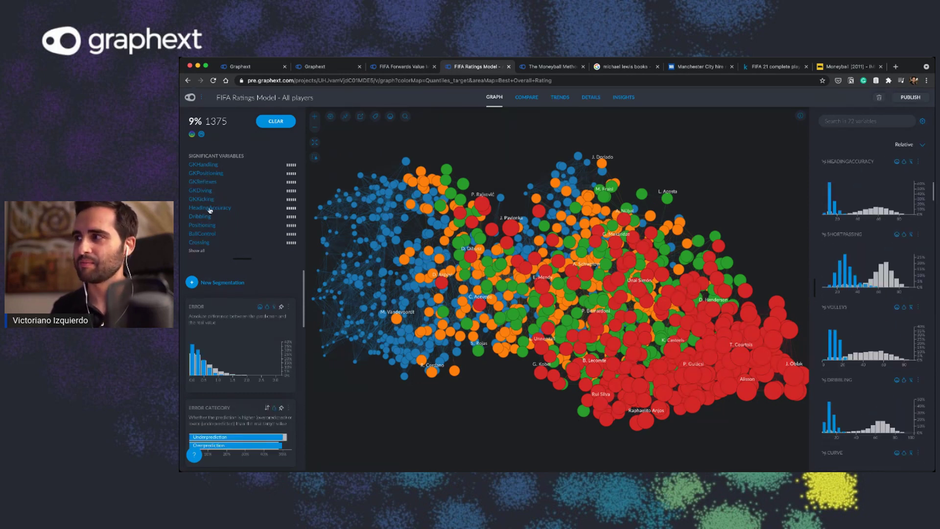
{"action": "left_click", "coordinate": [205, 226]}
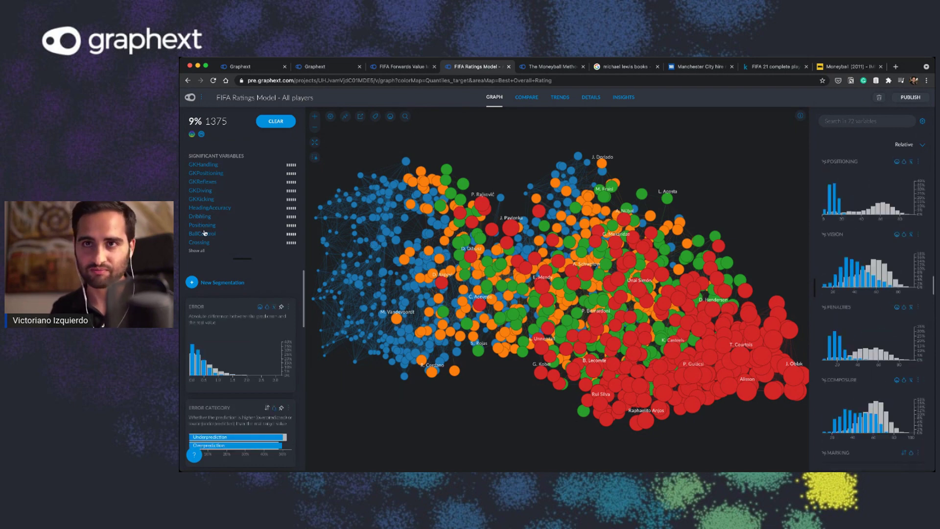
{"action": "left_click", "coordinate": [202, 233]}
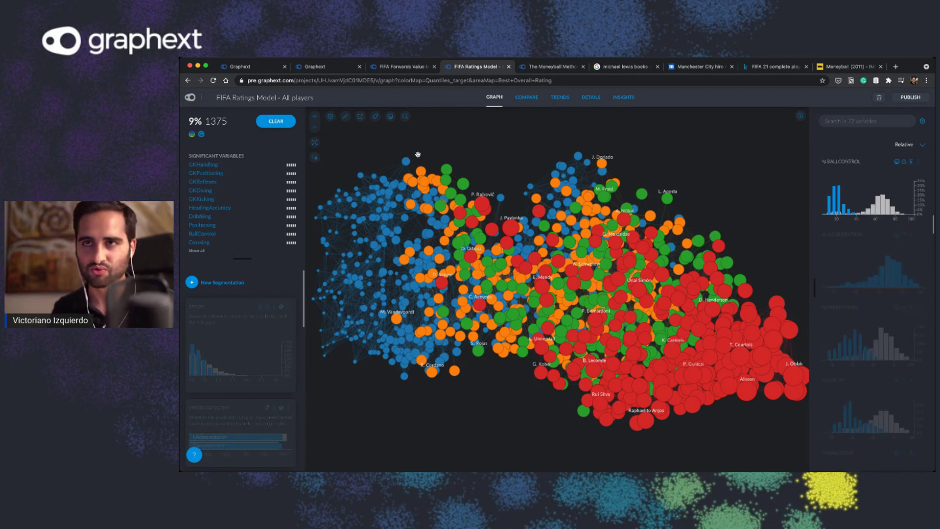
Step: Clear the player selection and colour the full graph by Best Overall Rating Quartile
{"action": "left_click", "coordinate": [269, 123]}
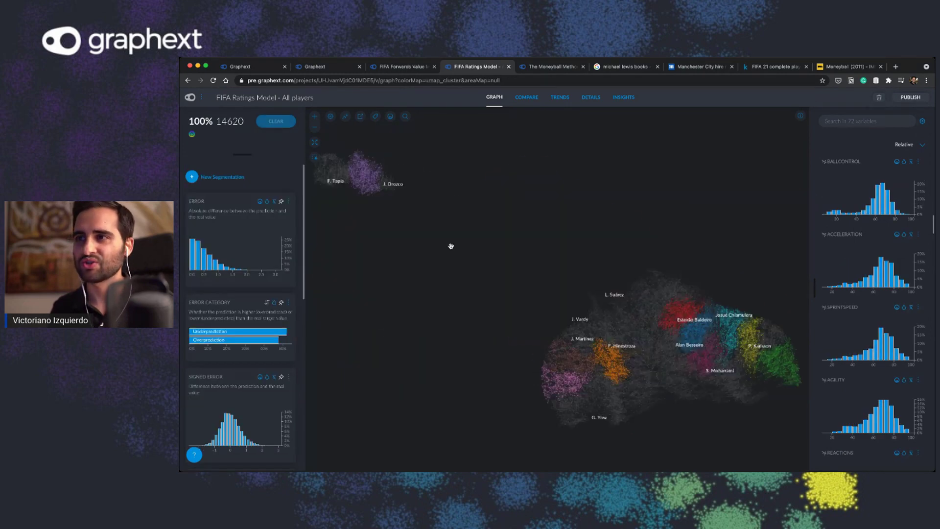
{"action": "scroll", "coordinate": [906, 256], "scroll_direction": "up", "scroll_amount": 5}
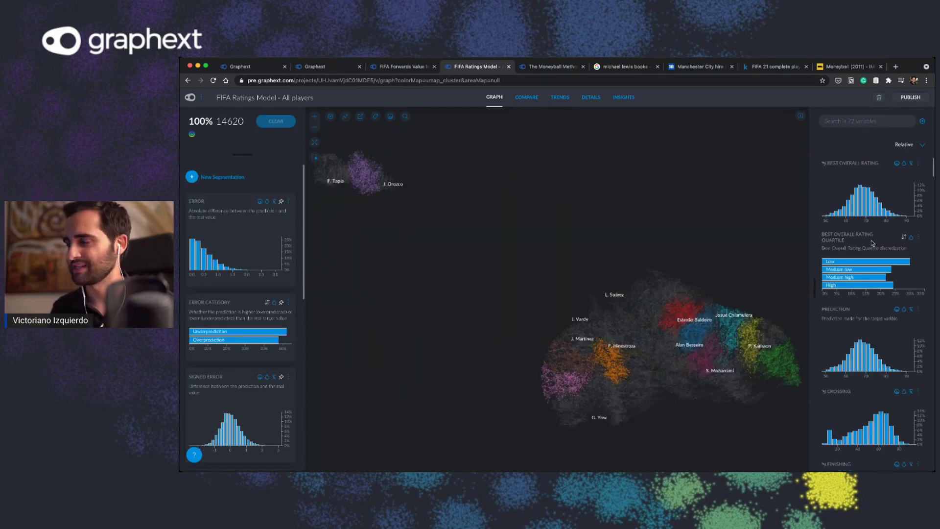
{"action": "left_click", "coordinate": [911, 237]}
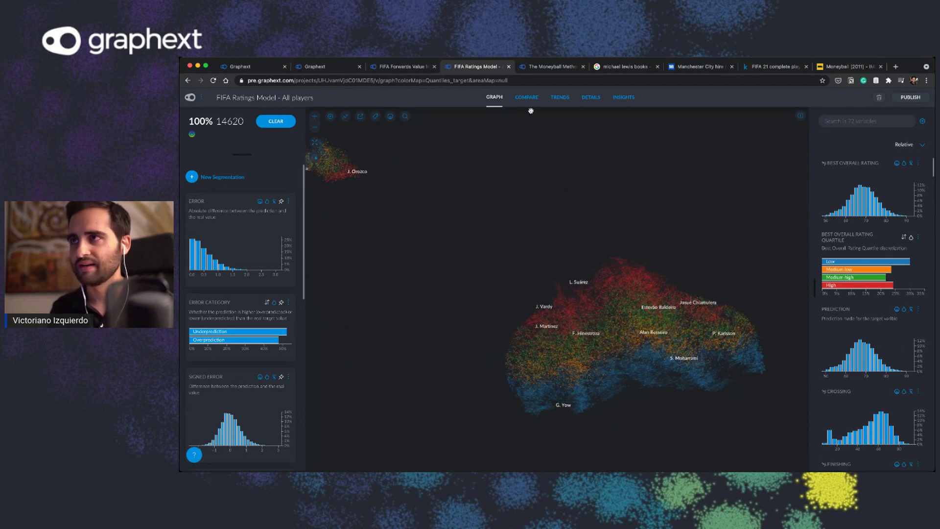
Step: Look at the Best Overall Rating Quartile variable's options and review the pinned Error, Error Category and Signed Error charts
{"action": "left_click", "coordinate": [918, 238]}
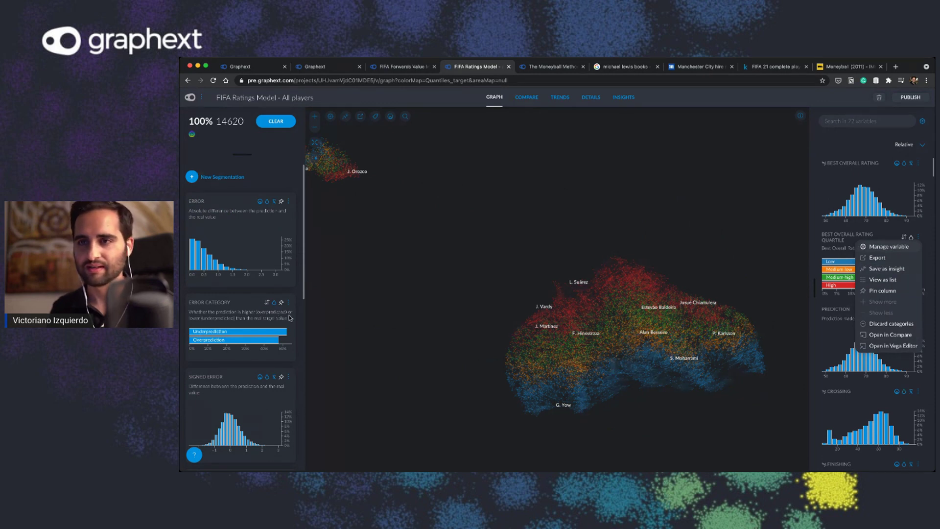
{"action": "left_click", "coordinate": [284, 291]}
{"action": "scroll", "coordinate": [244, 387], "scroll_direction": "down", "scroll_amount": 3}
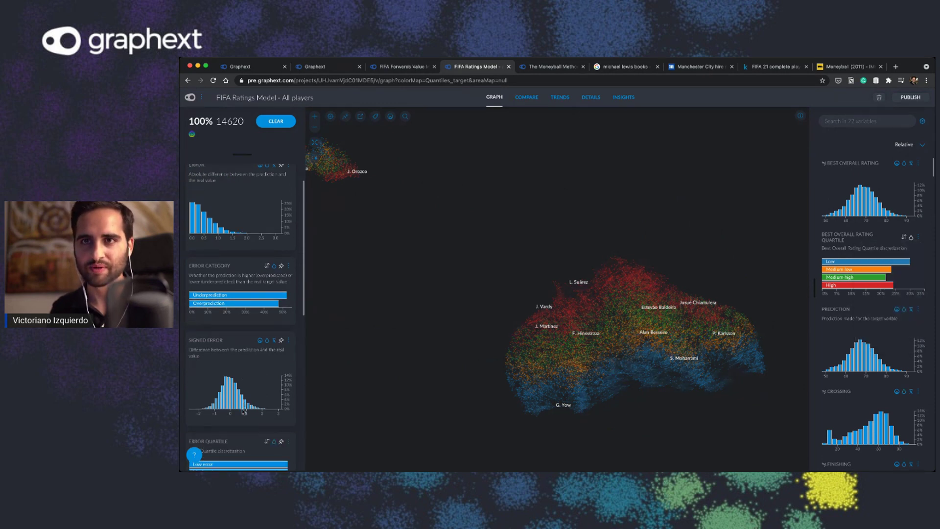
{"action": "scroll", "coordinate": [243, 407], "scroll_direction": "up", "scroll_amount": 3}
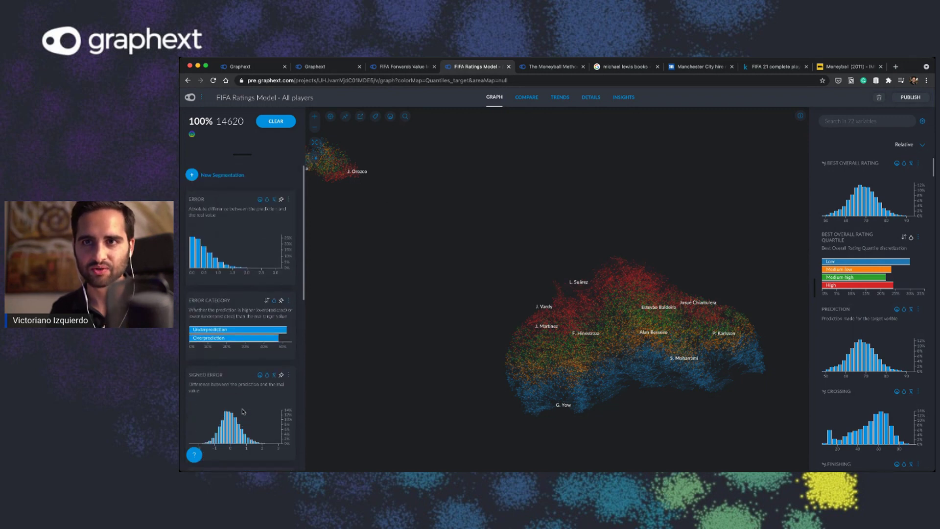